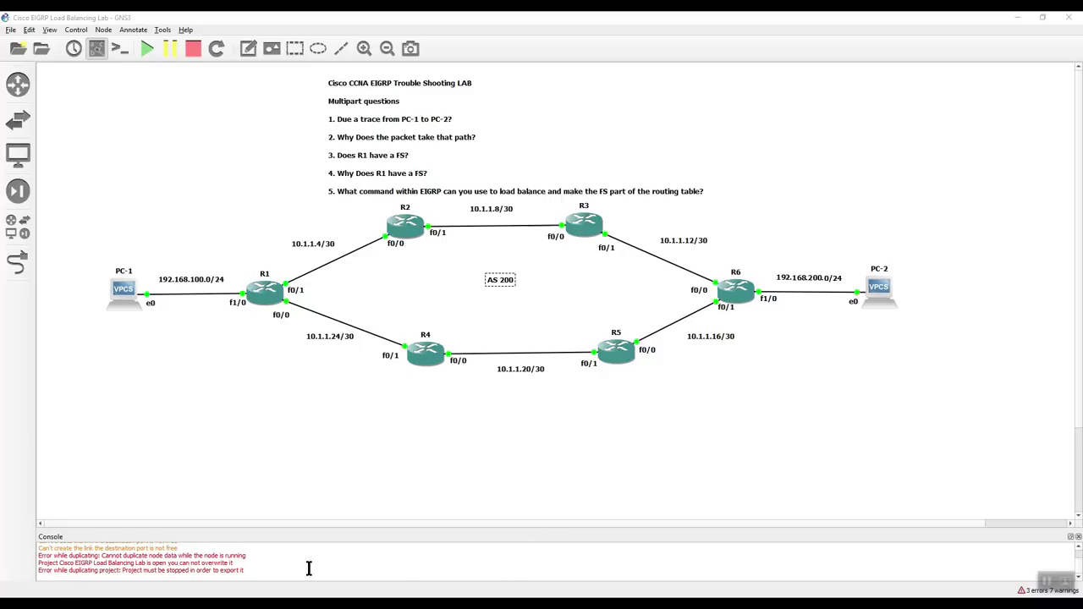
- Show R1's routing table with 'sh ip route' (all EIGRP routes via 10.1.1.26 on Fa0/0), then close the console
mouse_move(308, 605)
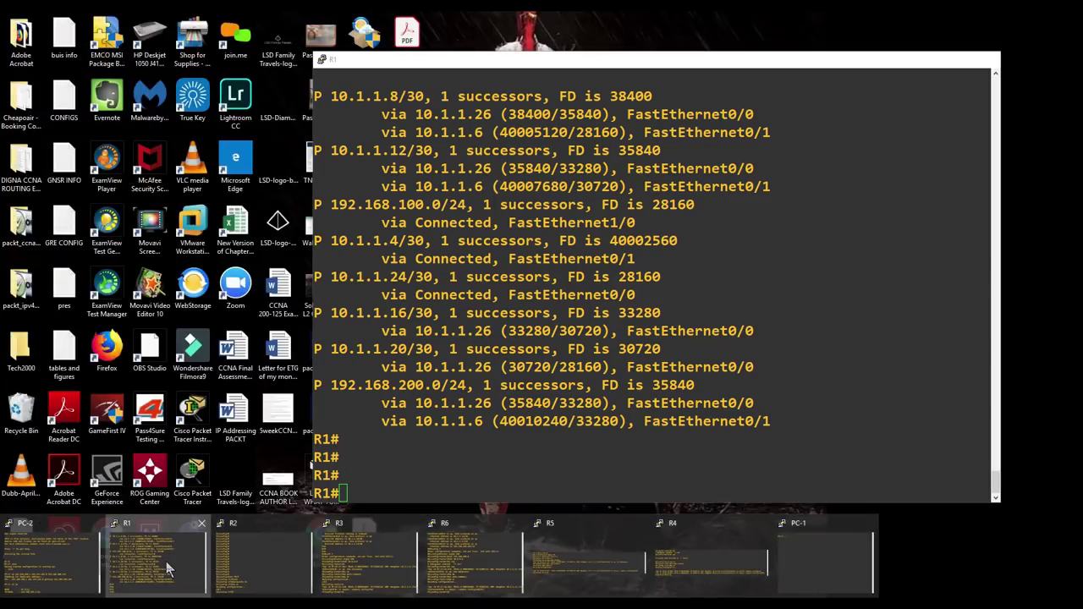
left_click(164, 567)
key("Return")
key("Return")
key("Return")
key("Return")
key("Return")
key("Return")
key("Return")
key("Return")
key("Return")
key("Return")
key("Return")
key("Return")
key("Return")
key("Return")
key("Return")
key("Return")
key("Return")
key("Return")
key("Return")
key("Return")
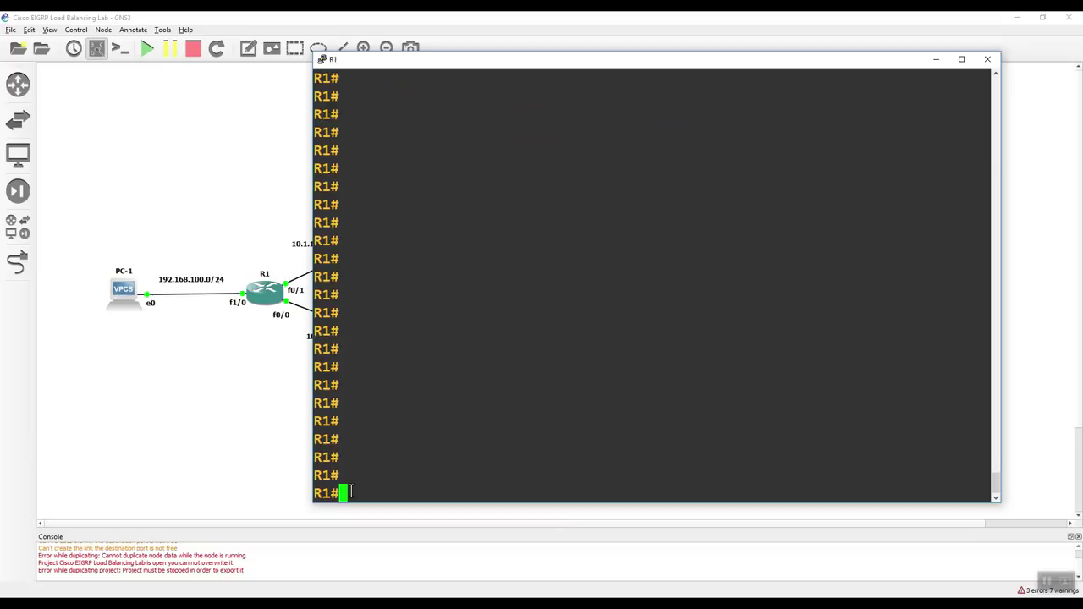
type("sh ip route")
key("Return")
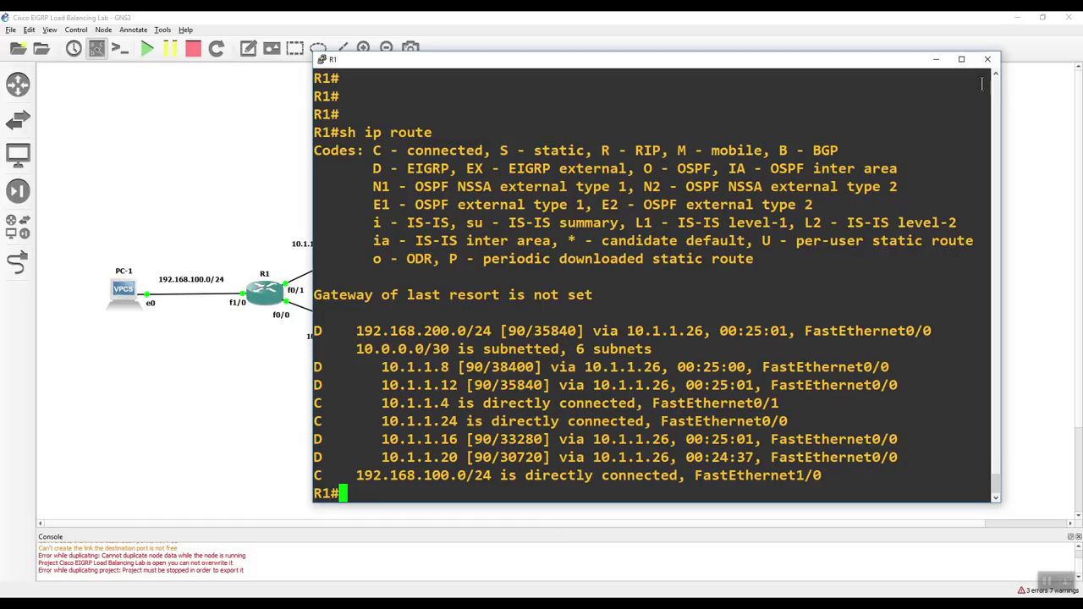
left_click(987, 59)
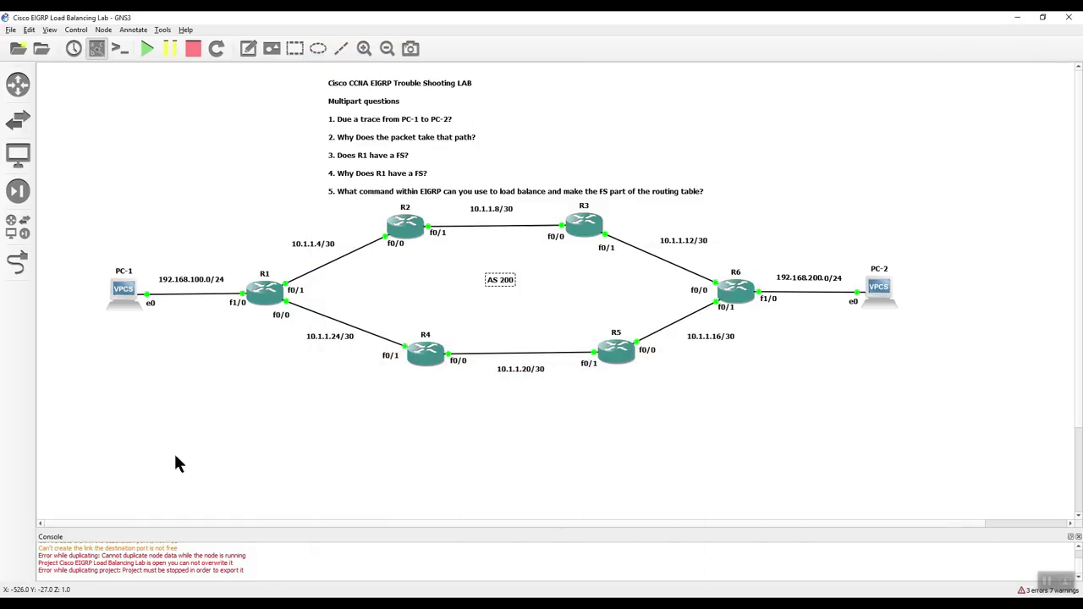
left_click(276, 594)
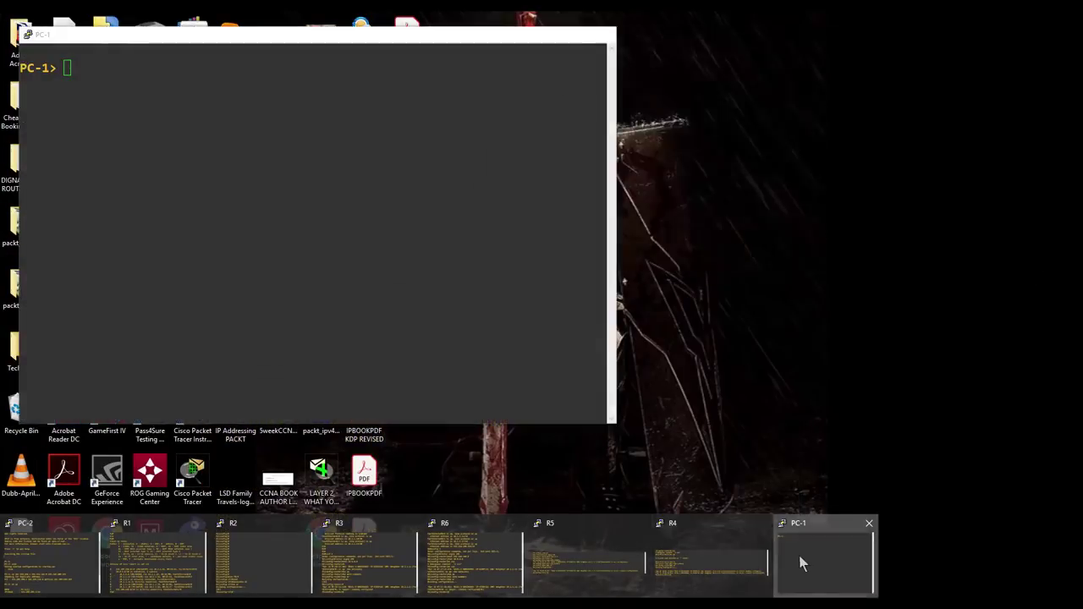
- Move the PC-1 console toward the canvas centre and ping PC-2 at 192.168.200.1 twice
left_click(799, 552)
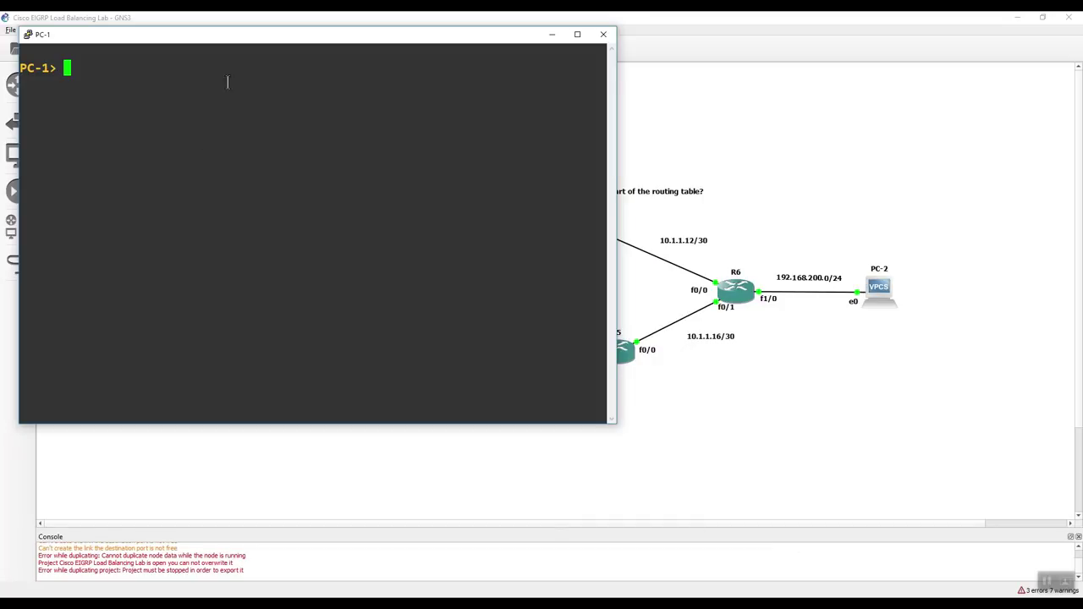
left_click_drag(254, 40, 489, 107)
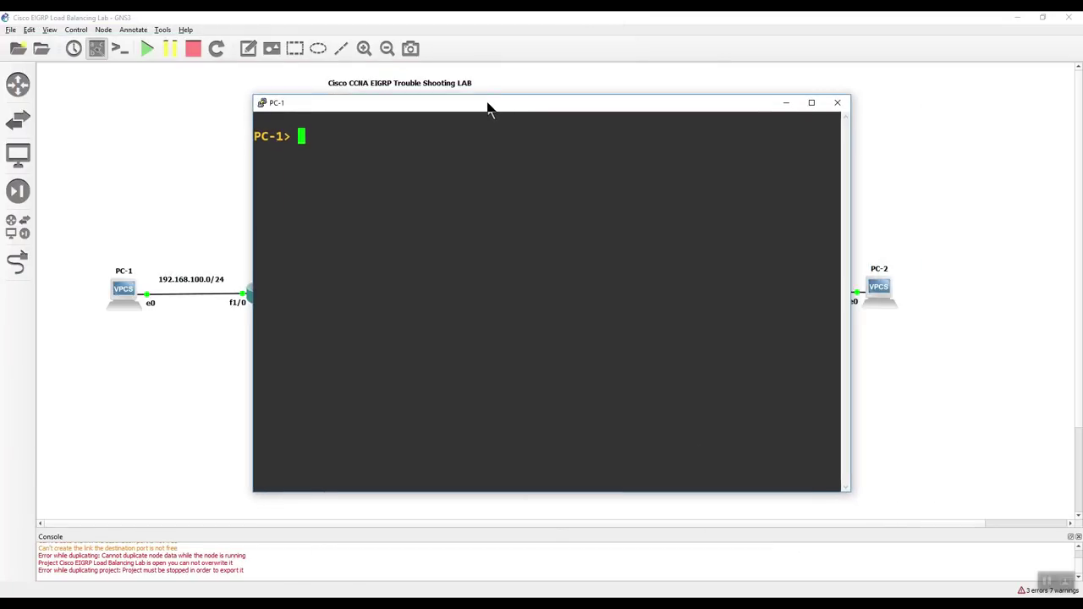
type("ping 192.168.")
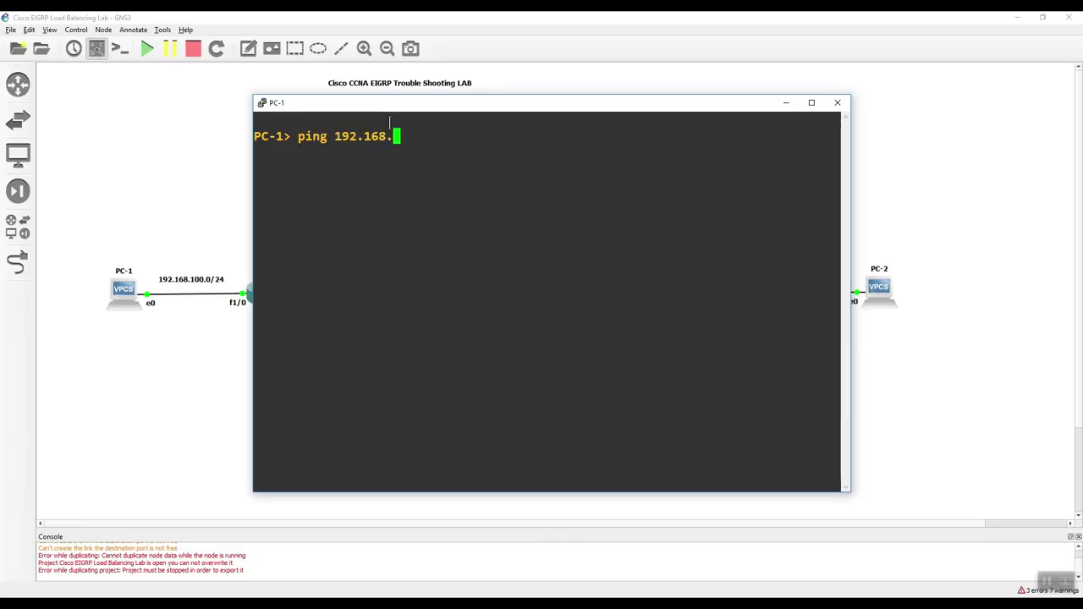
type("200.1")
key("Return")
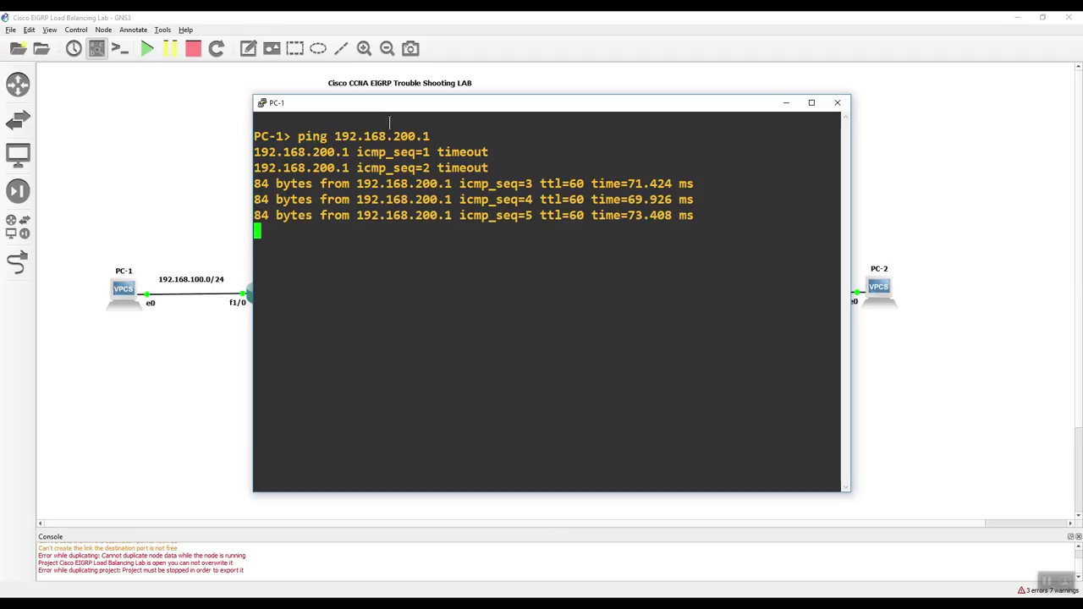
key("Up")
key("Return")
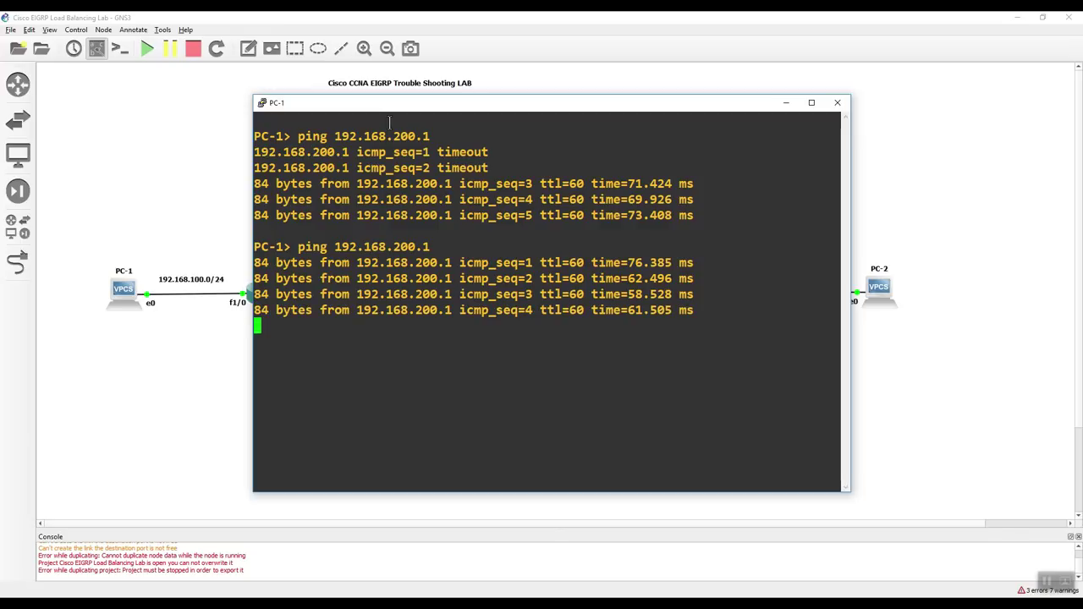
- From PC-1, ping router interfaces 10.1.1.6 and 10.1.1.10
type("ping ")
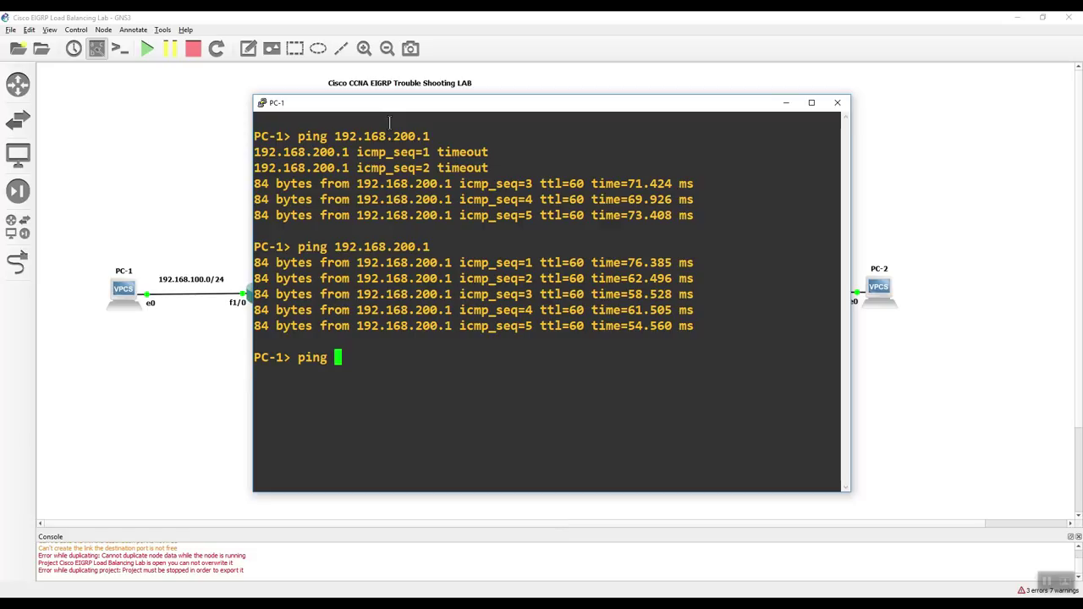
type("10.1.1.1")
key("BackSpace")
type("6")
key("Return")
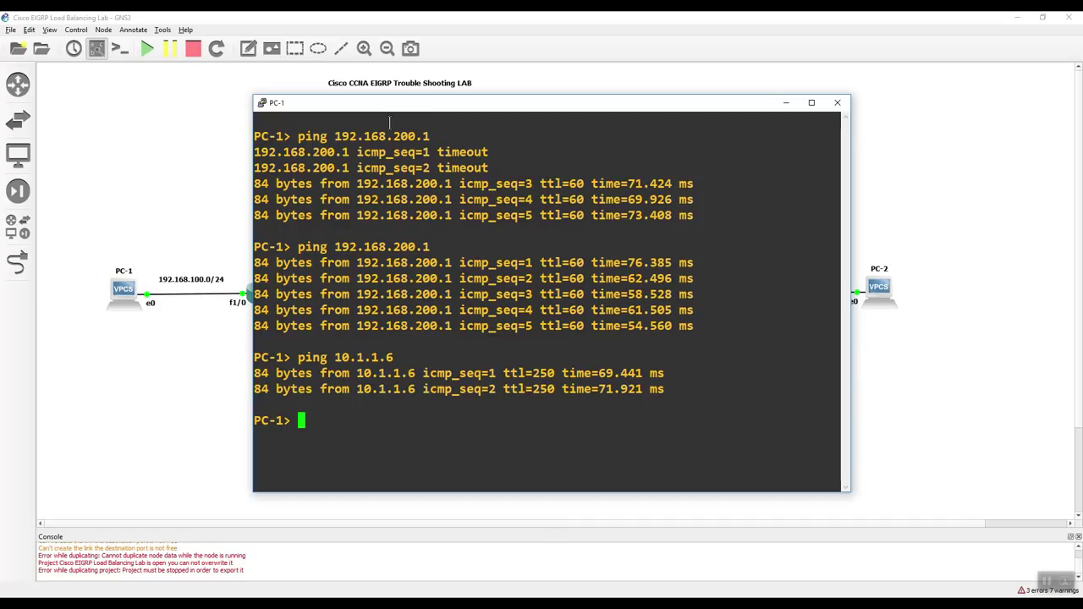
key("Up")
key("BackSpace")
type("10.1.1.10")
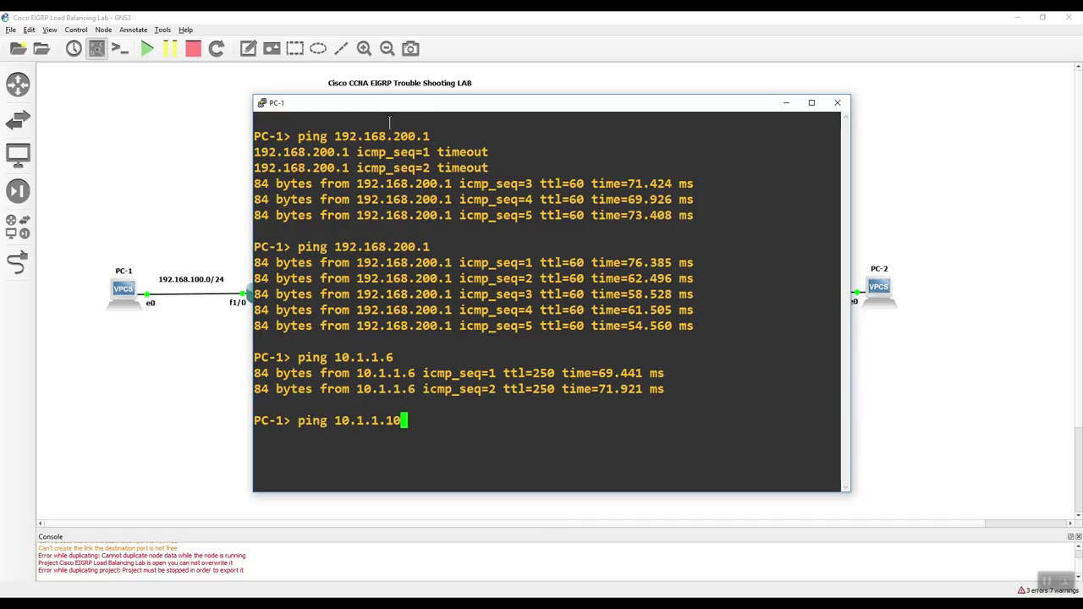
key("Return")
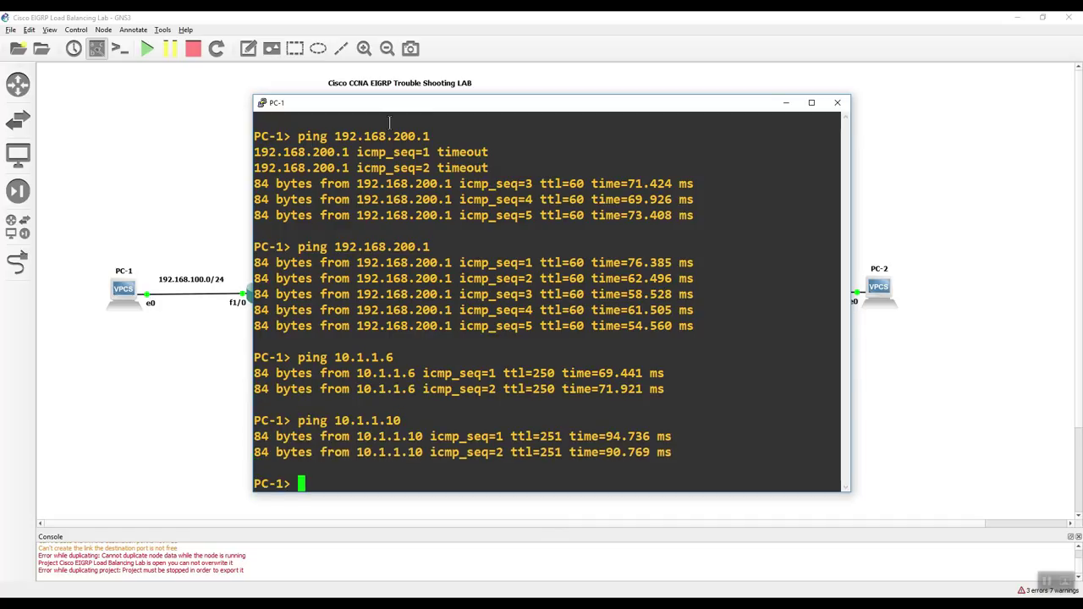
- Ping 10.1.1.13, stopping it early, then ping 10.1.1.21 from PC-1
key("Up")
key("BackSpace")
key("BackSpace")
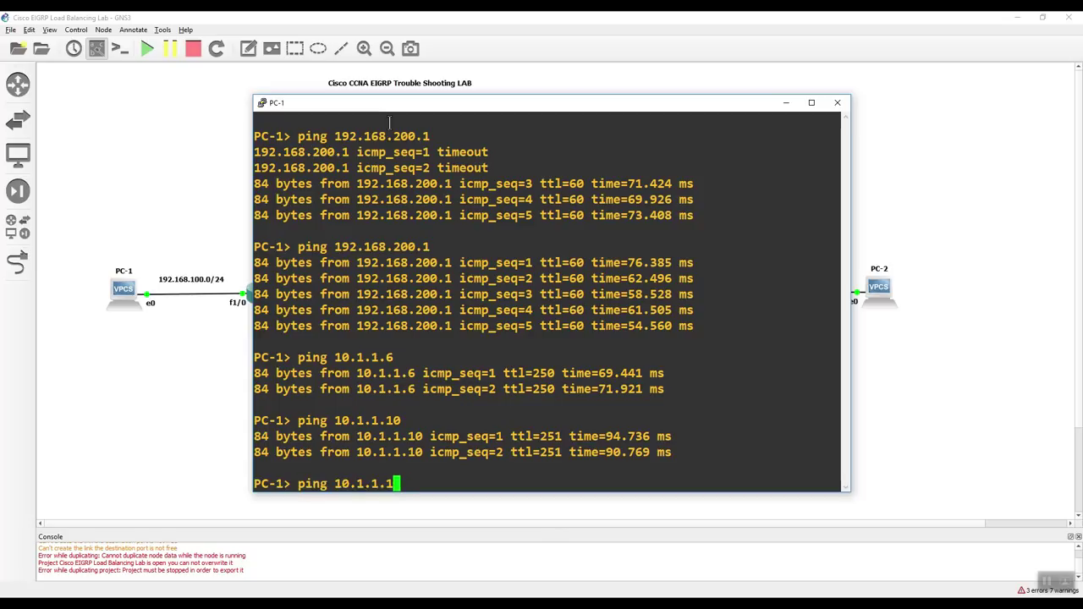
type("13")
key("Return")
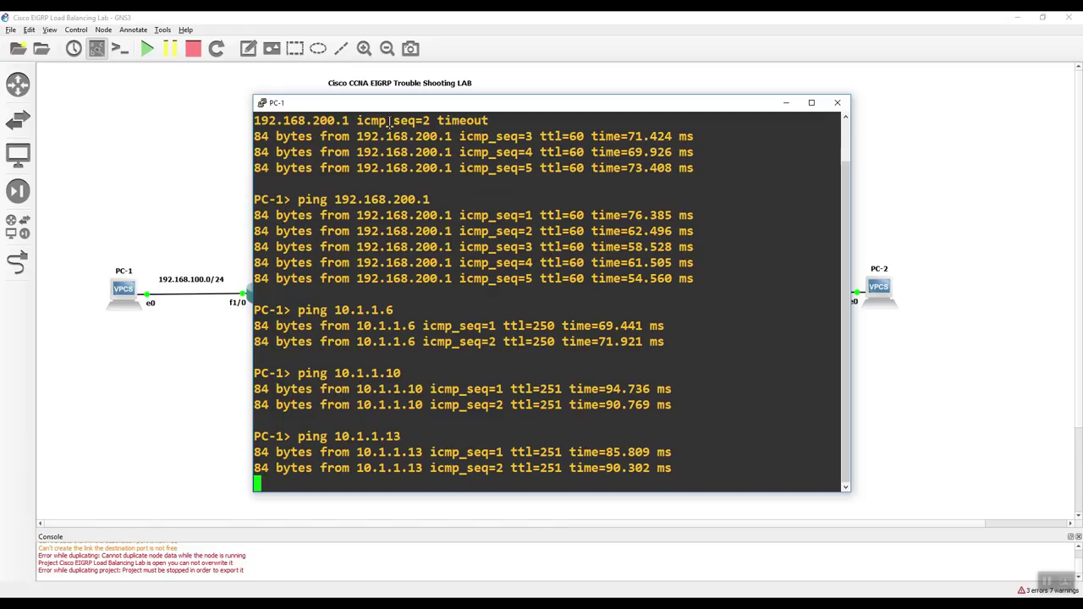
key("ctrl+c")
key("Up")
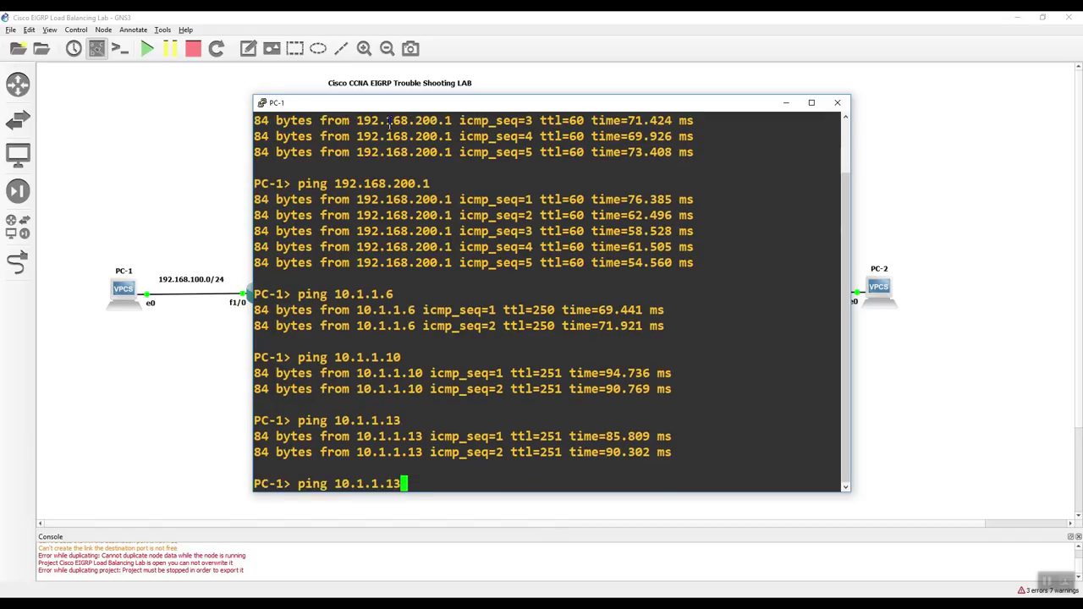
key("BackSpace")
key("BackSpace")
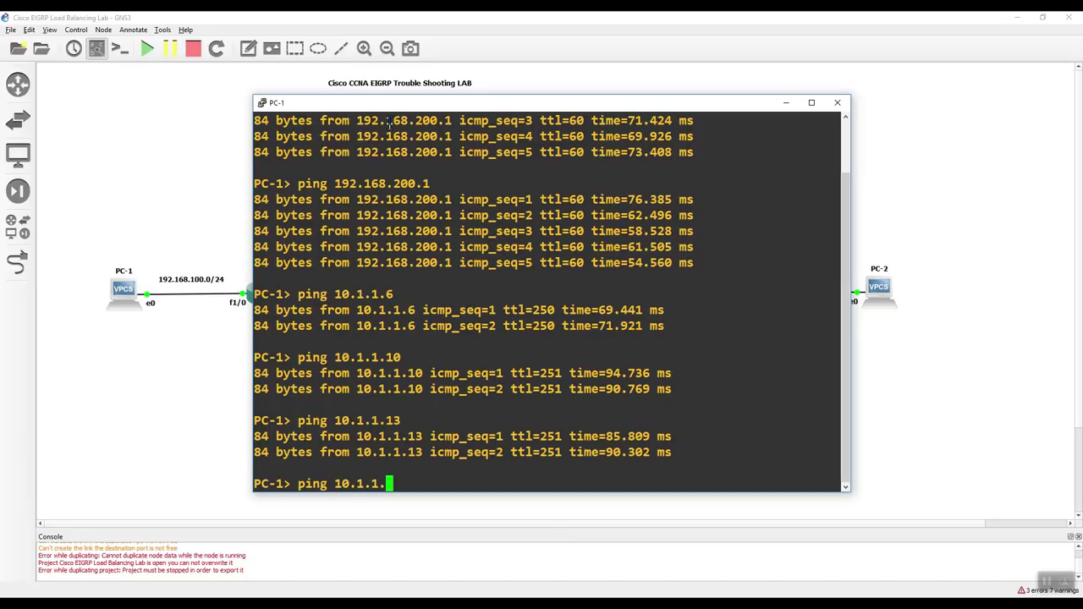
type("21")
key("Return")
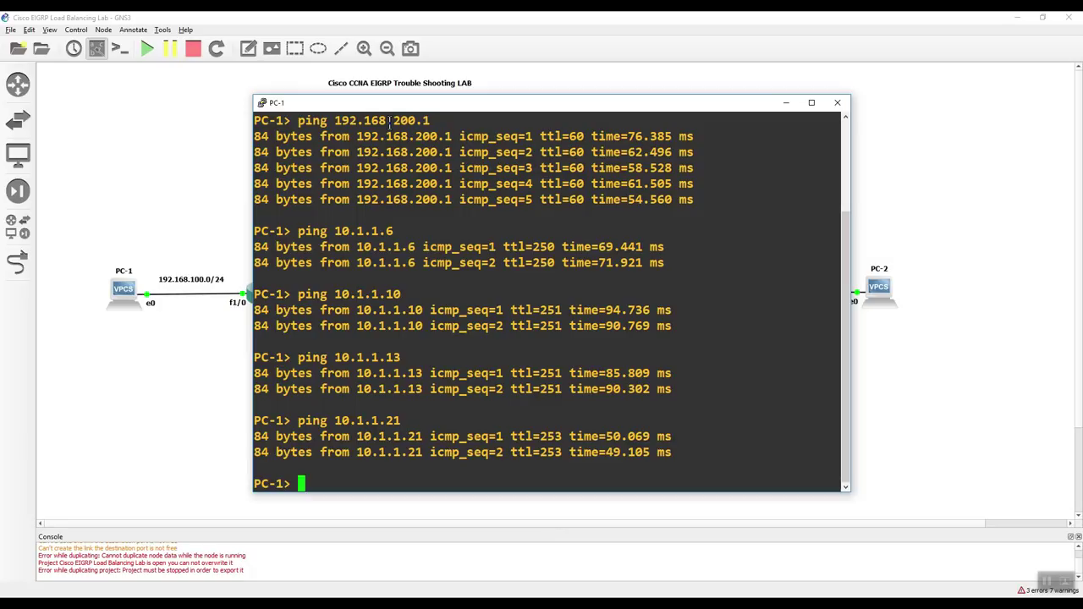
- Ping 10.1.1.25 from PC-1 by editing the recalled ping command
type("25")
key("BackSpace")
key("BackSpace")
key("Up")
key("BackSpace")
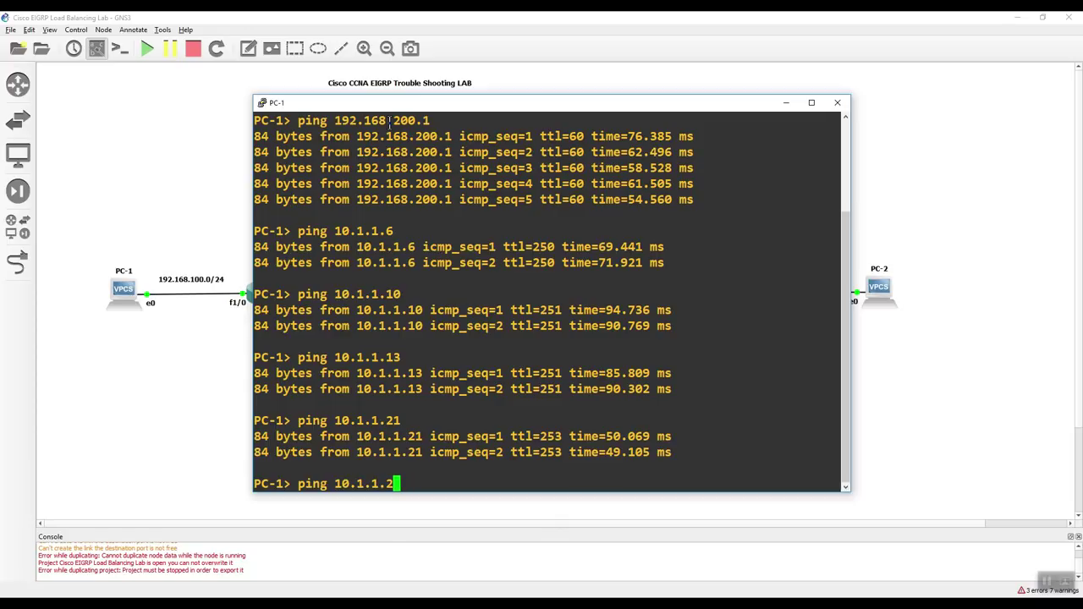
type("5")
key("Return")
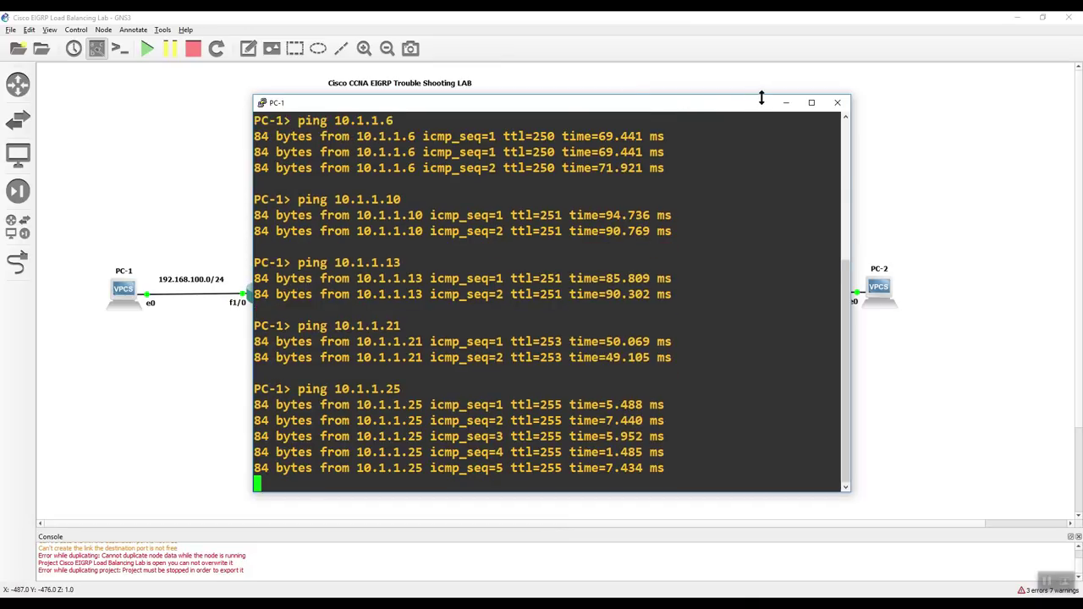
- Trace from PC-1 to 192.168.200.1, reaching it in 5 hops via 10.1.1.26, .21 and .17
left_click(787, 105)
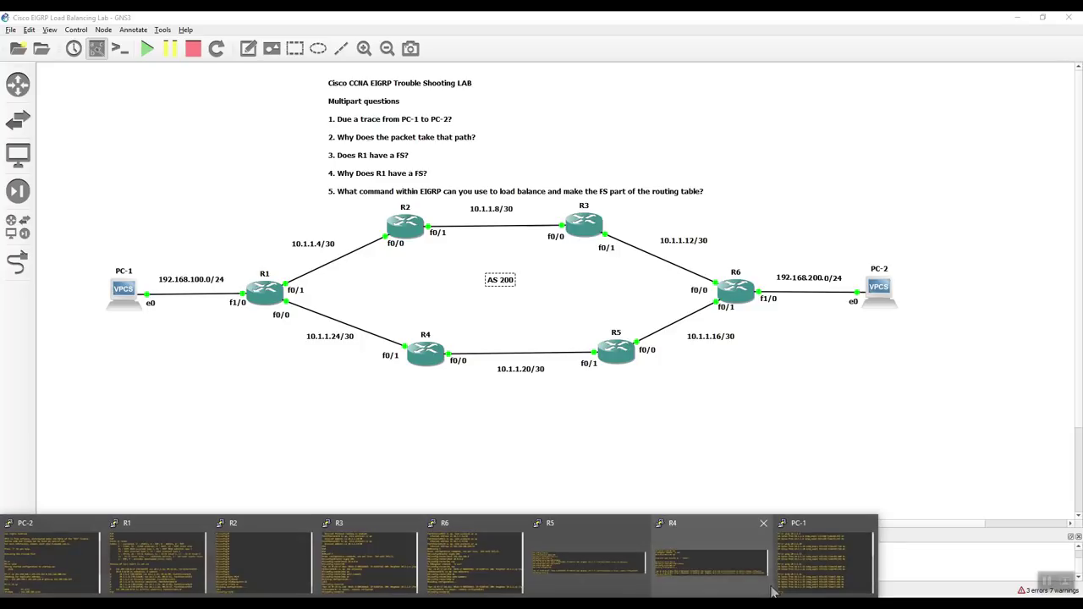
left_click(359, 533)
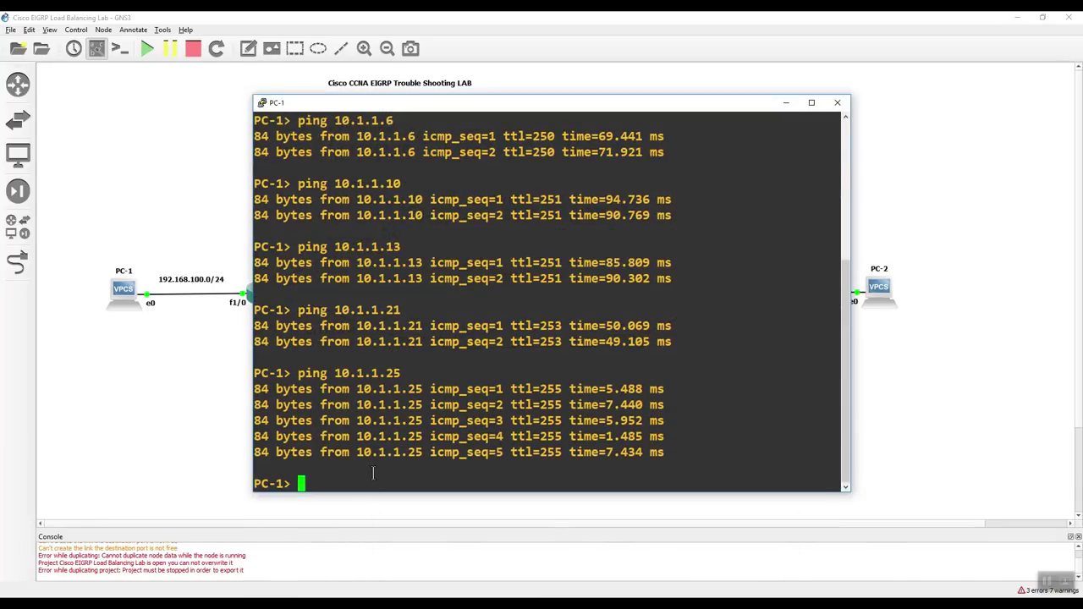
type("trace 192.168")
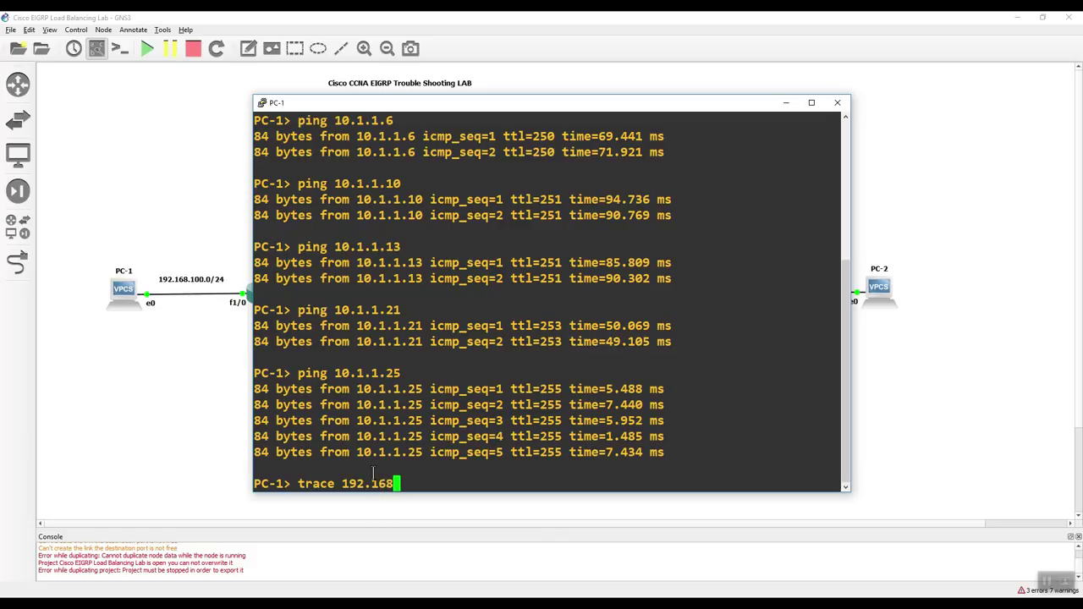
type(".200.1")
key("Return")
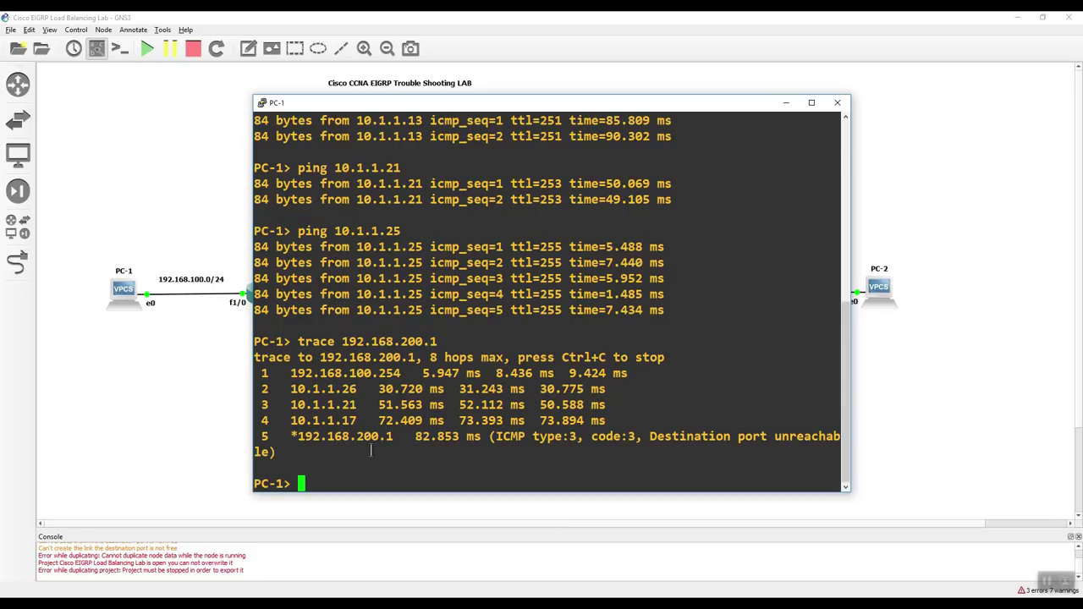
left_click(787, 105)
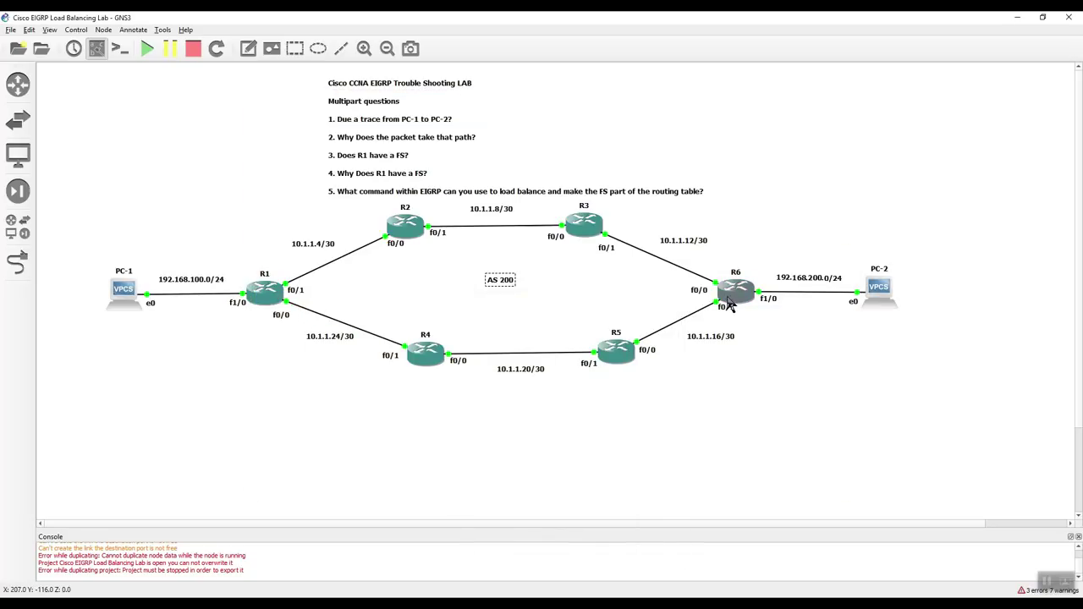
mouse_move(730, 306)
right_click(266, 295)
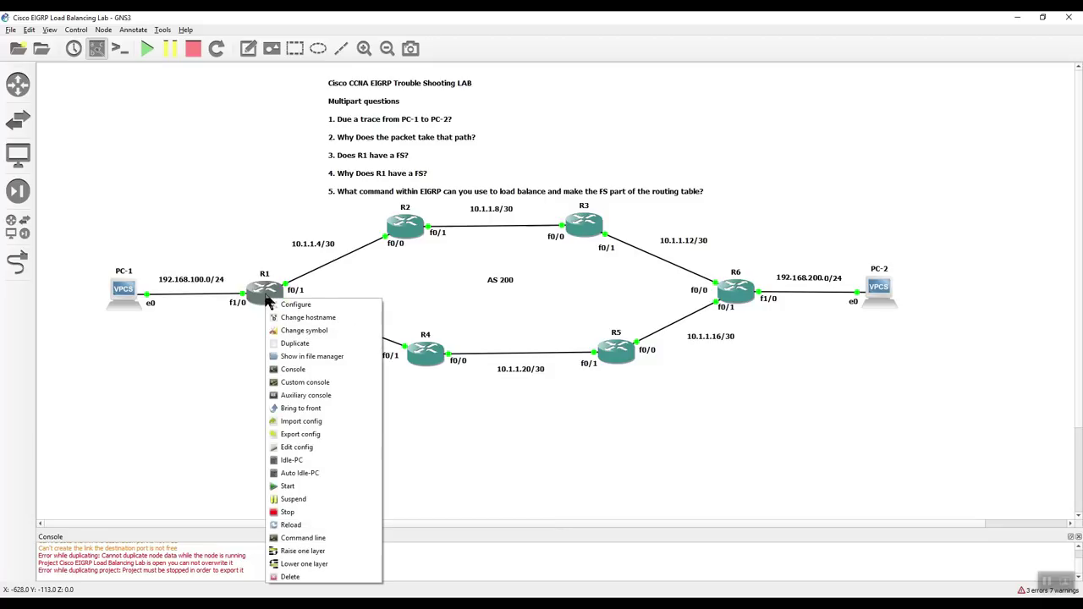
left_click(471, 425)
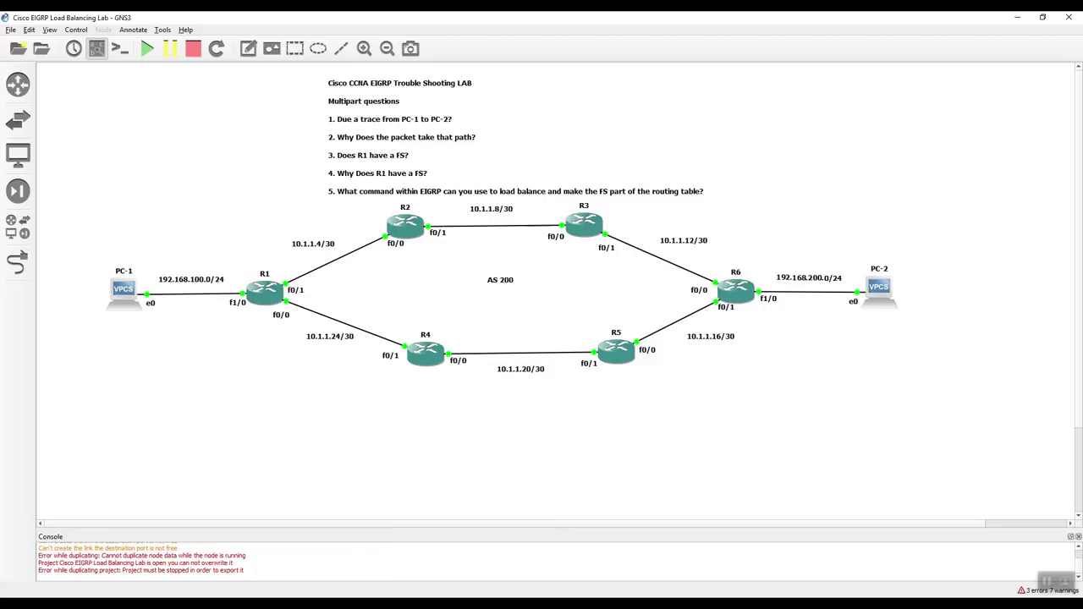
mouse_move(254, 604)
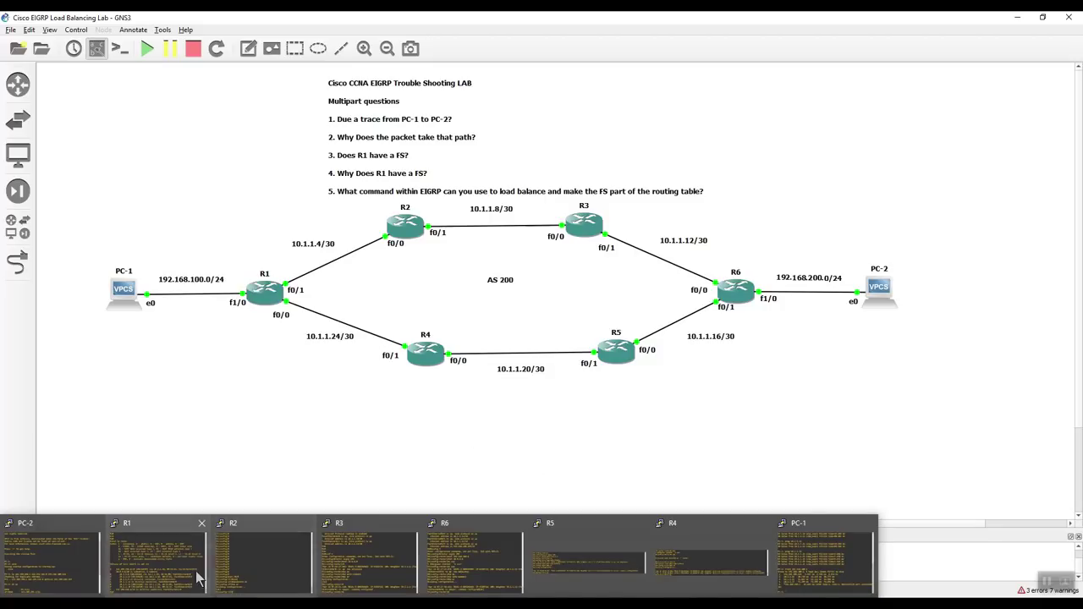
- Run 'sh ip eigrp topology' on R1 and page through it, showing the feasible successor via 10.1.1.6
left_click(152, 560)
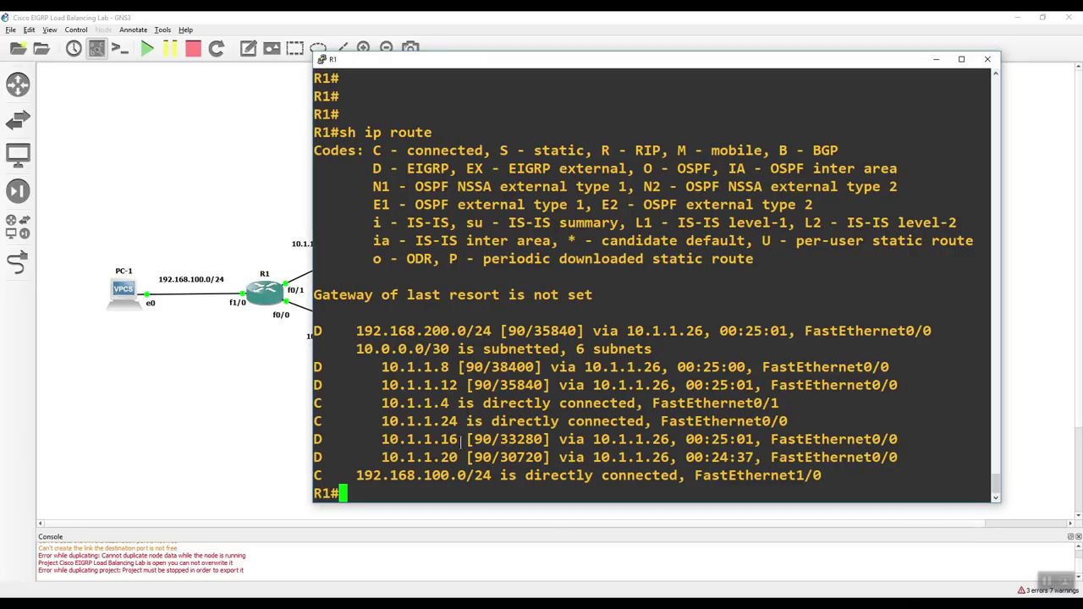
type("sh ip eigrp topology")
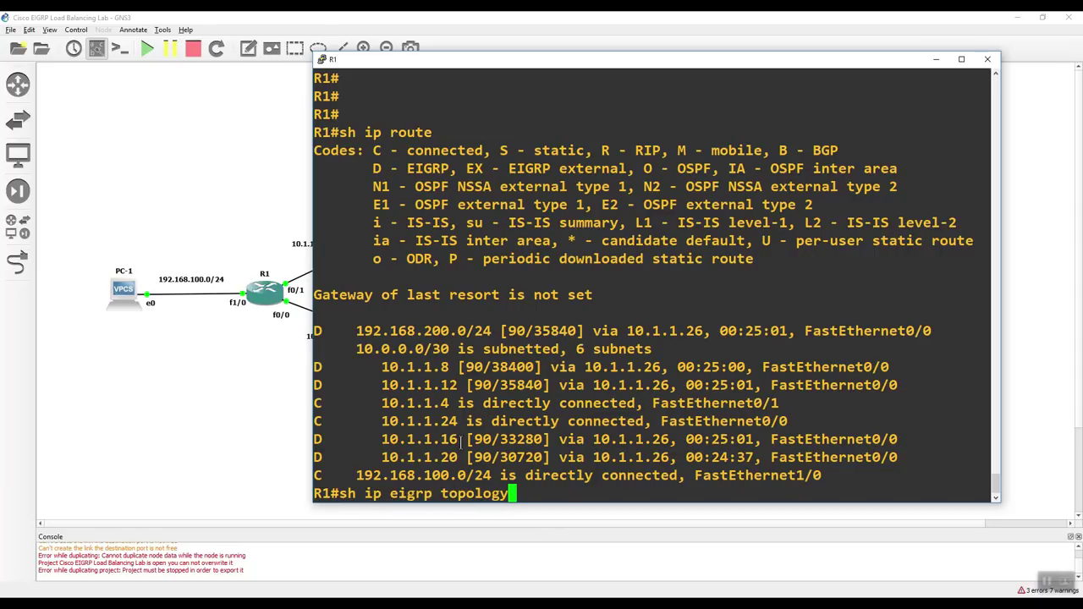
key("Return")
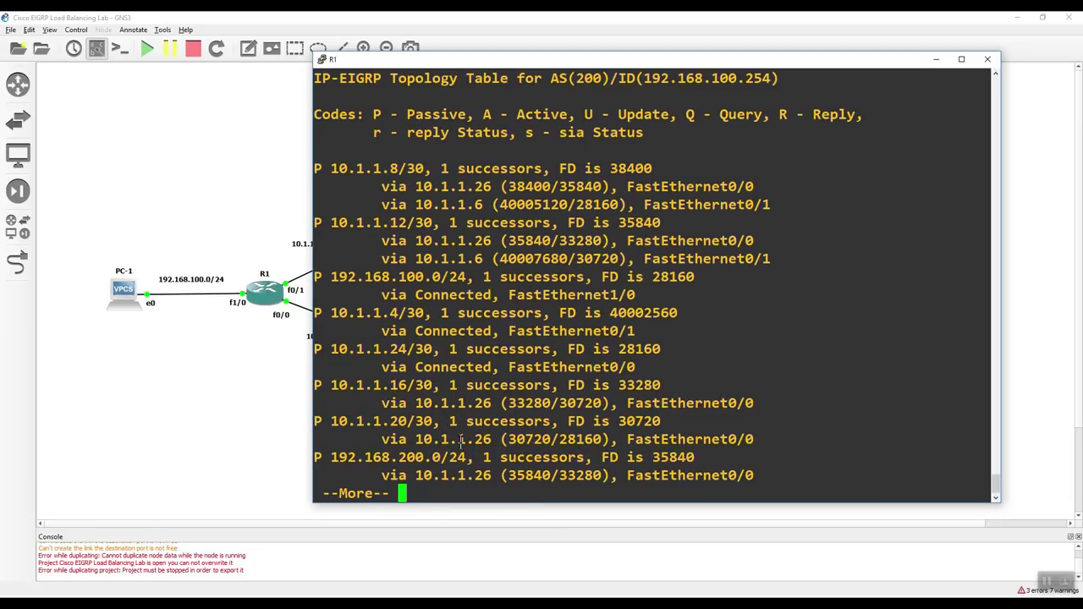
key("Return")
key("Return")
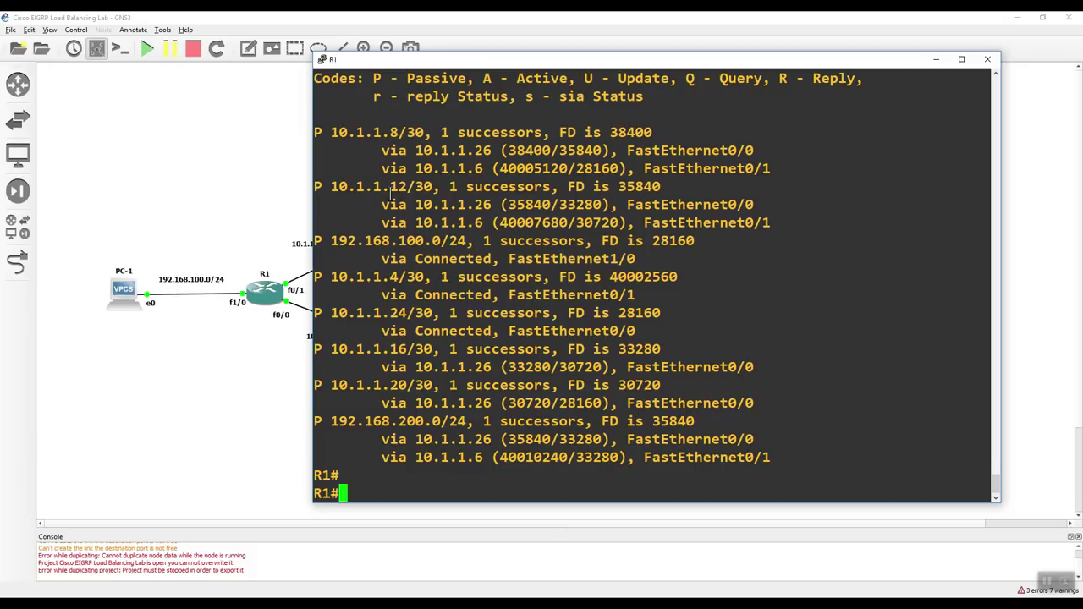
left_click_drag(327, 133, 314, 133)
- Run 'sh ip route' on R1 and highlight the [90/35840] metric of 192.168.200.0/24 via 10.1.1.26
type("sh ip route")
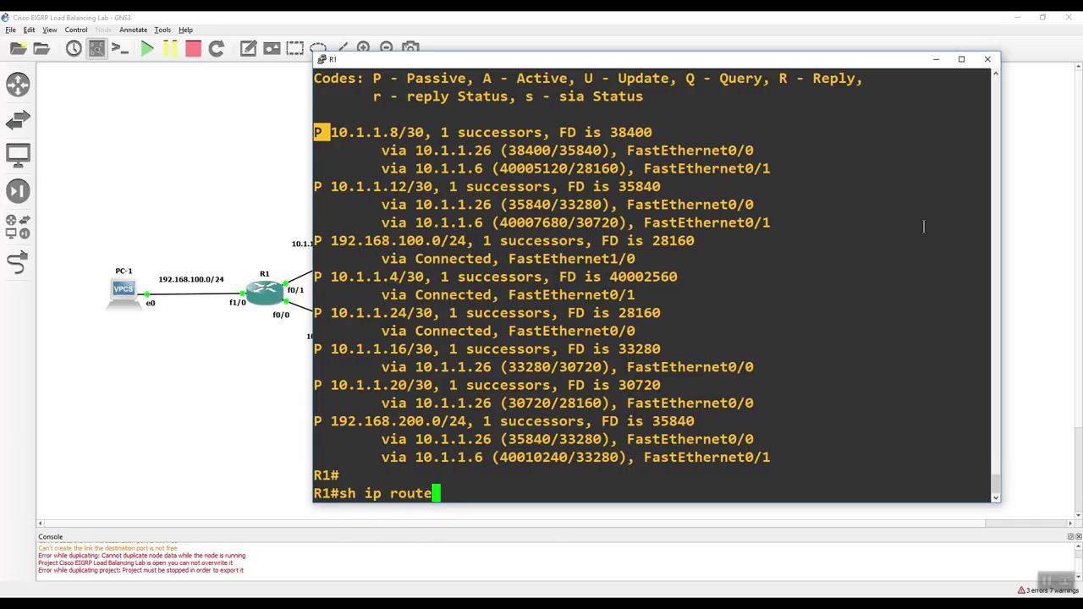
key("Return")
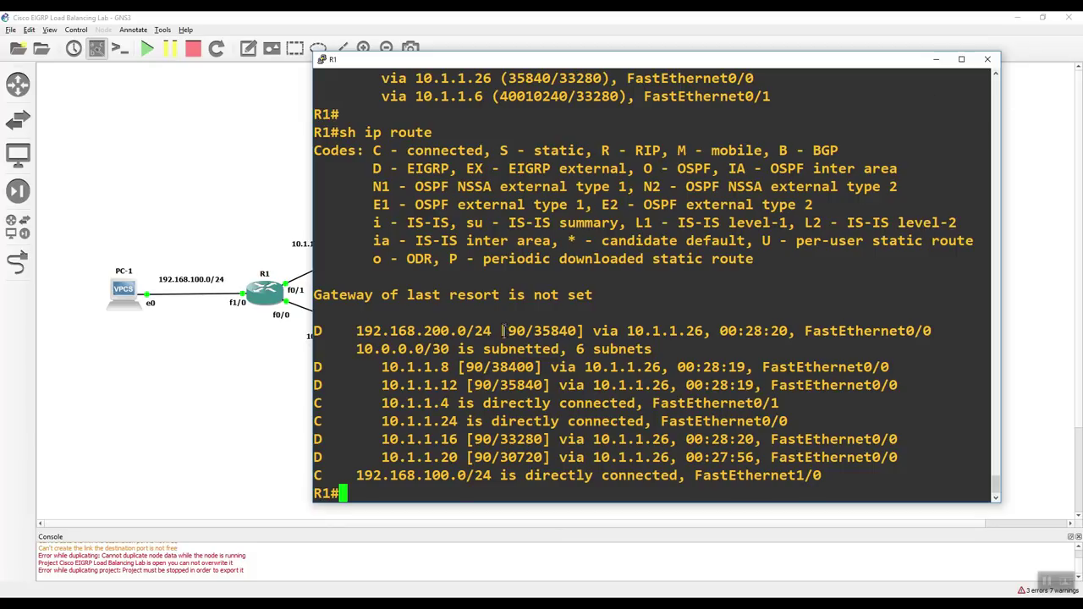
left_click_drag(503, 331, 581, 331)
scroll(581, 331, "up", 4)
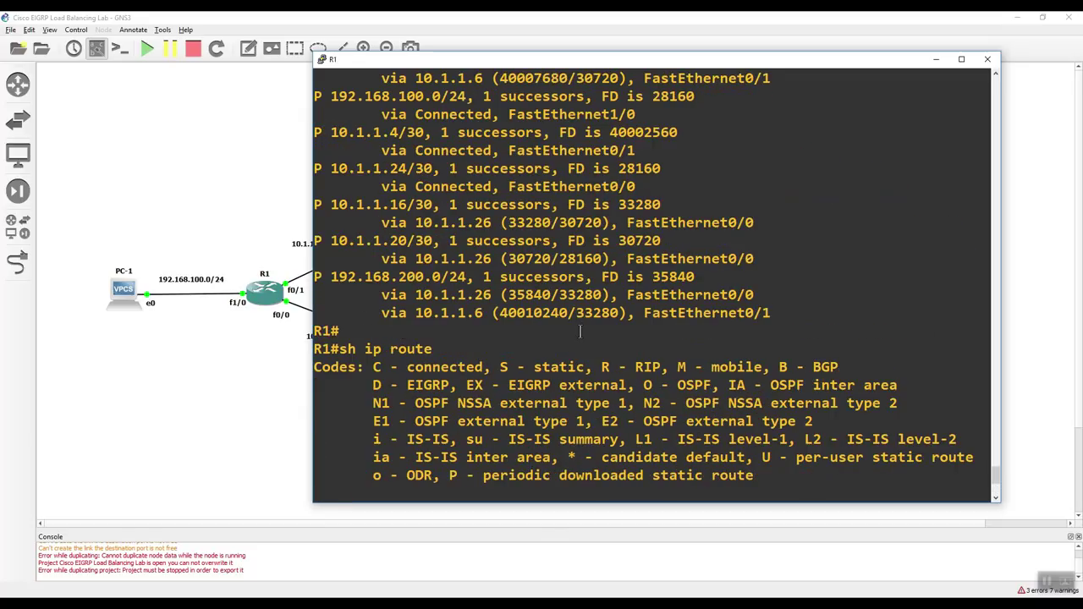
scroll(826, 281, "down", 1)
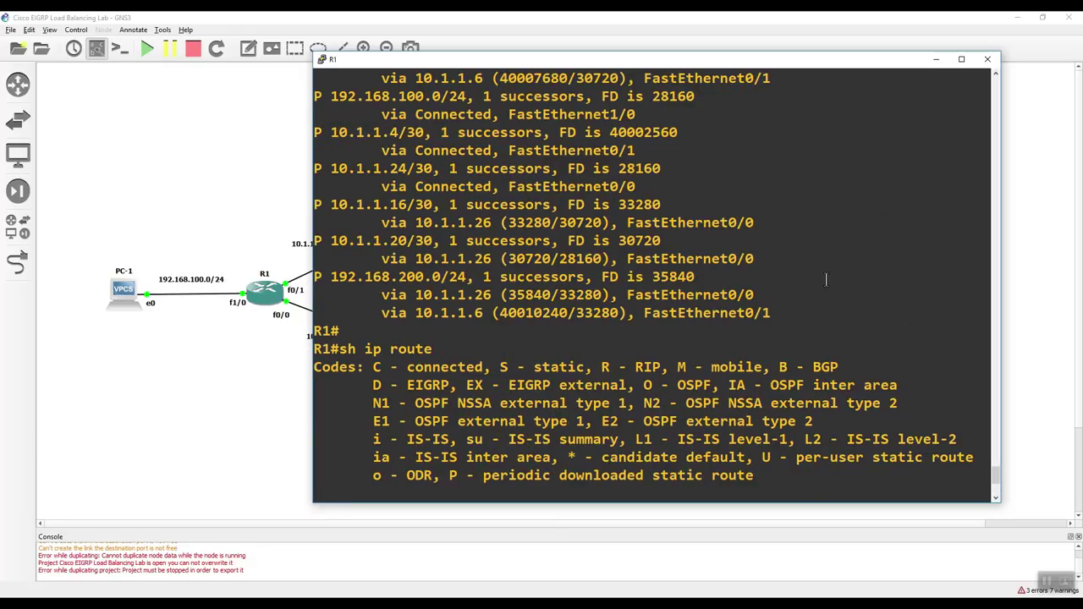
left_click(936, 59)
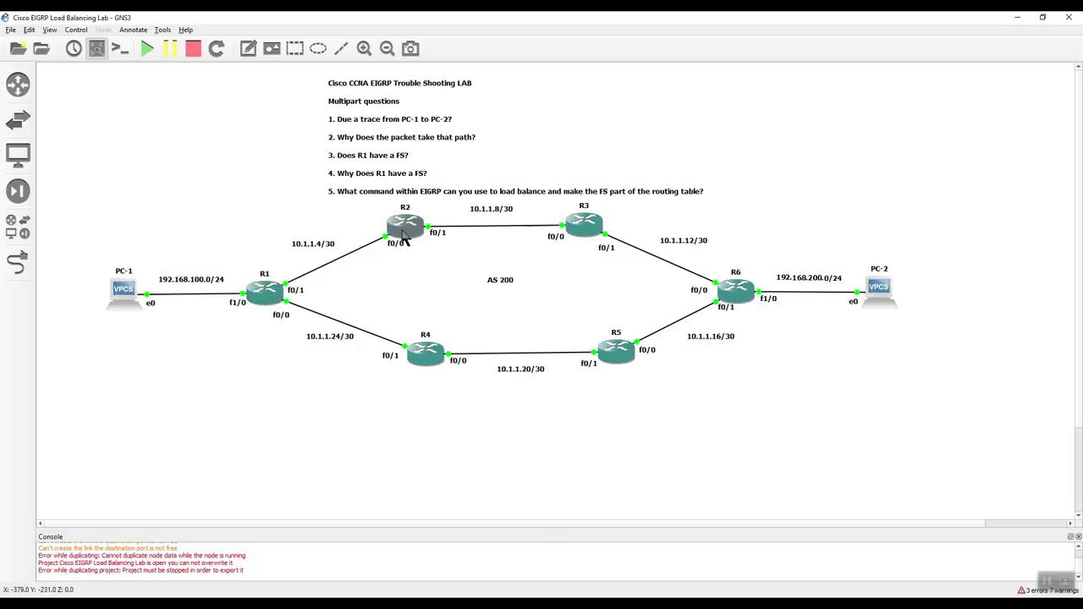
mouse_move(404, 239)
mouse_move(264, 304)
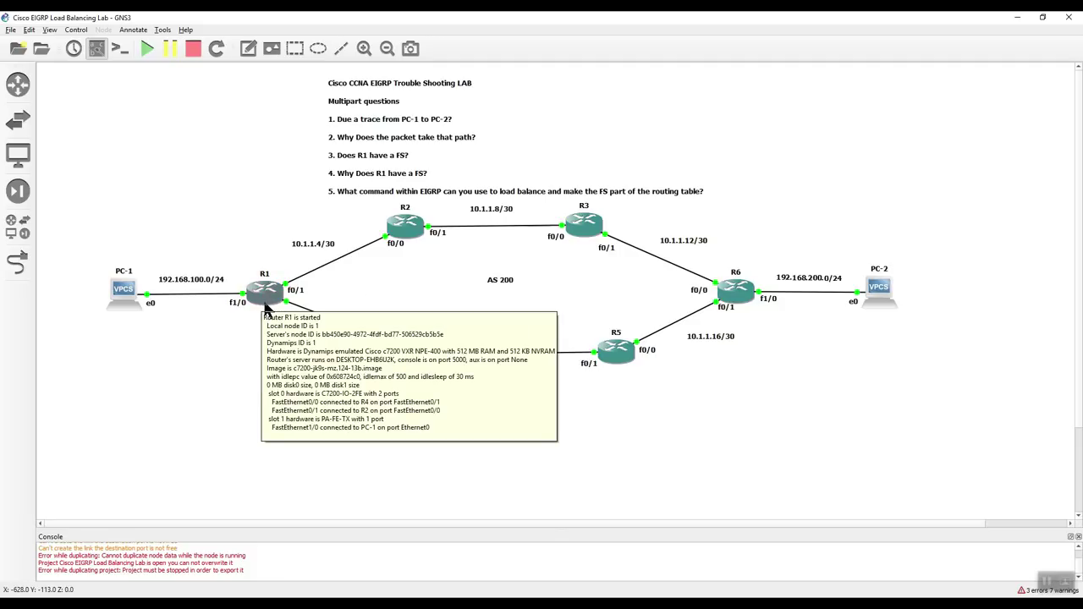